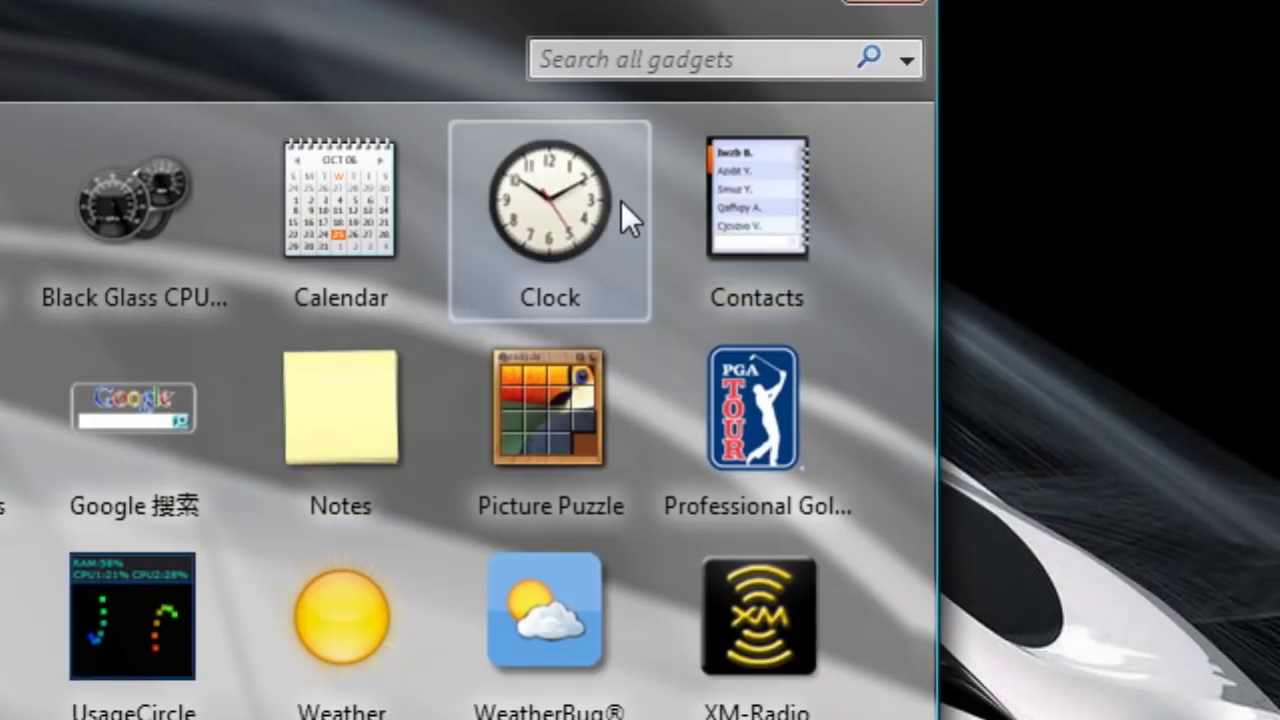
# Add the Contacts gadget from the gadget gallery to the sidebar and remove it again.
pyautogui.moveTo(773, 199); pyautogui.dragTo(1123, 232)
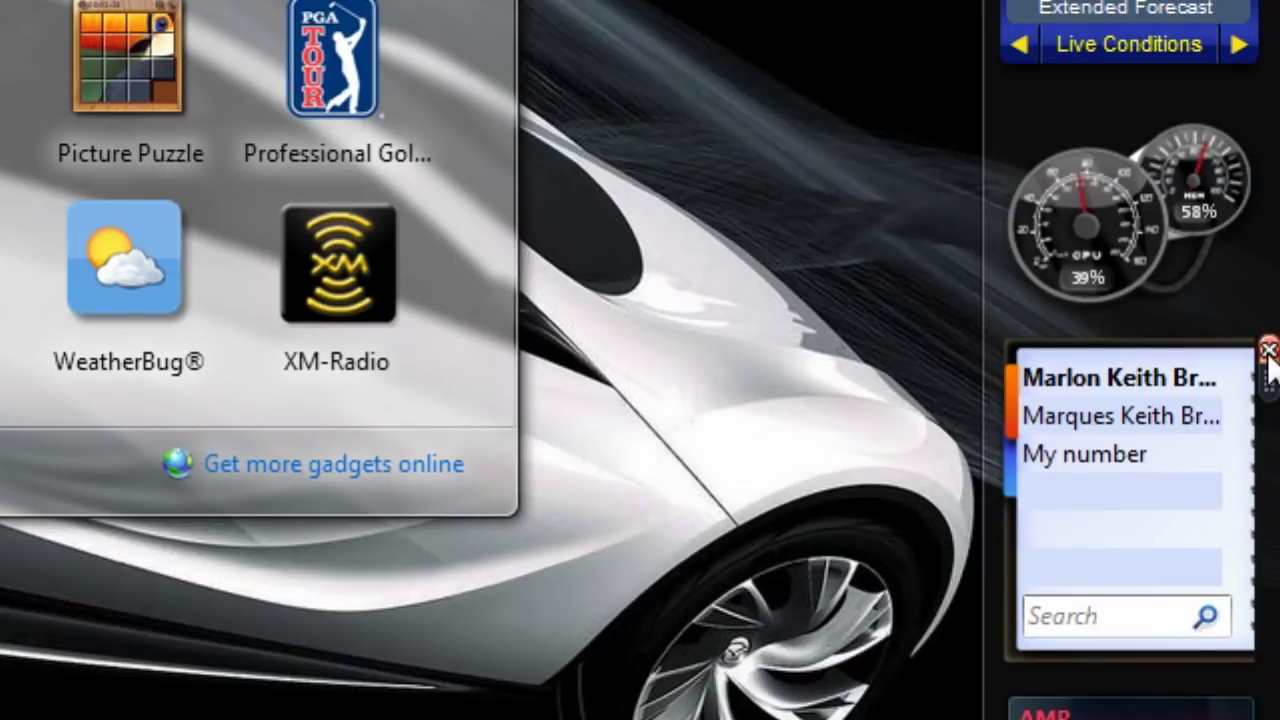
pyautogui.click(1268, 165)
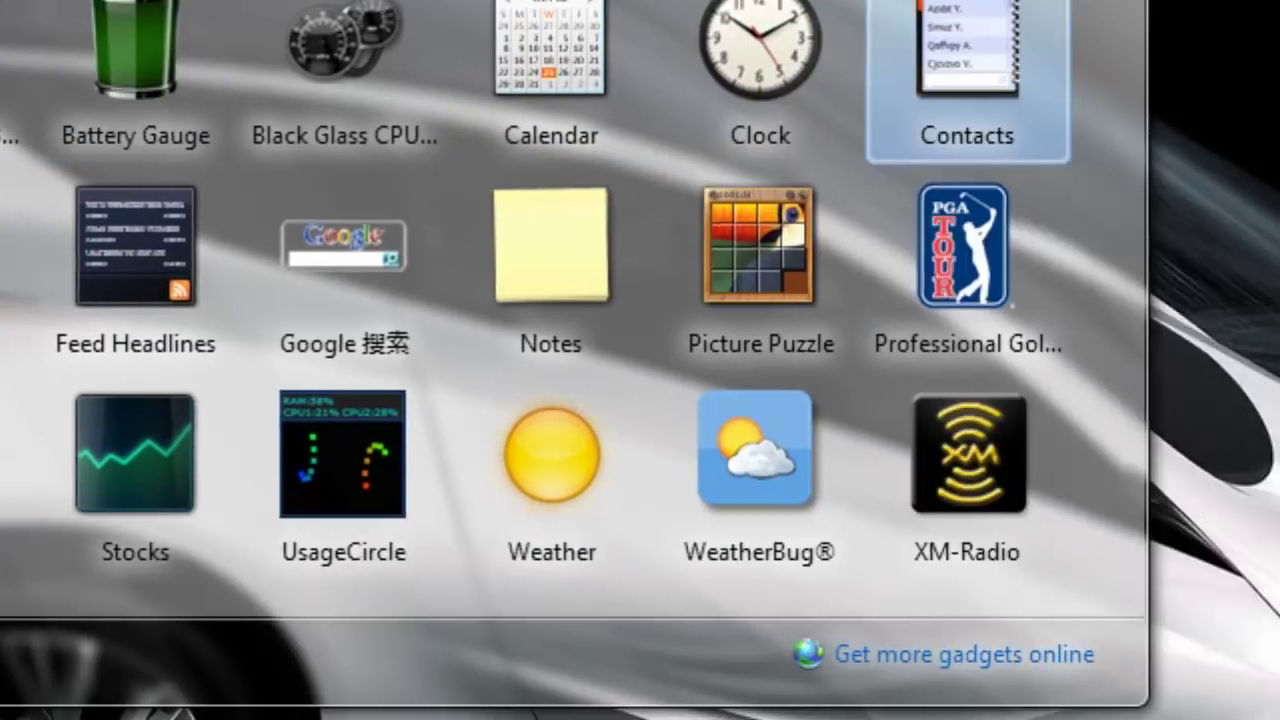
# Open the online Windows Vista Sidebar gadget gallery and look through its Top downloads list.
pyautogui.moveTo(1125, 180)
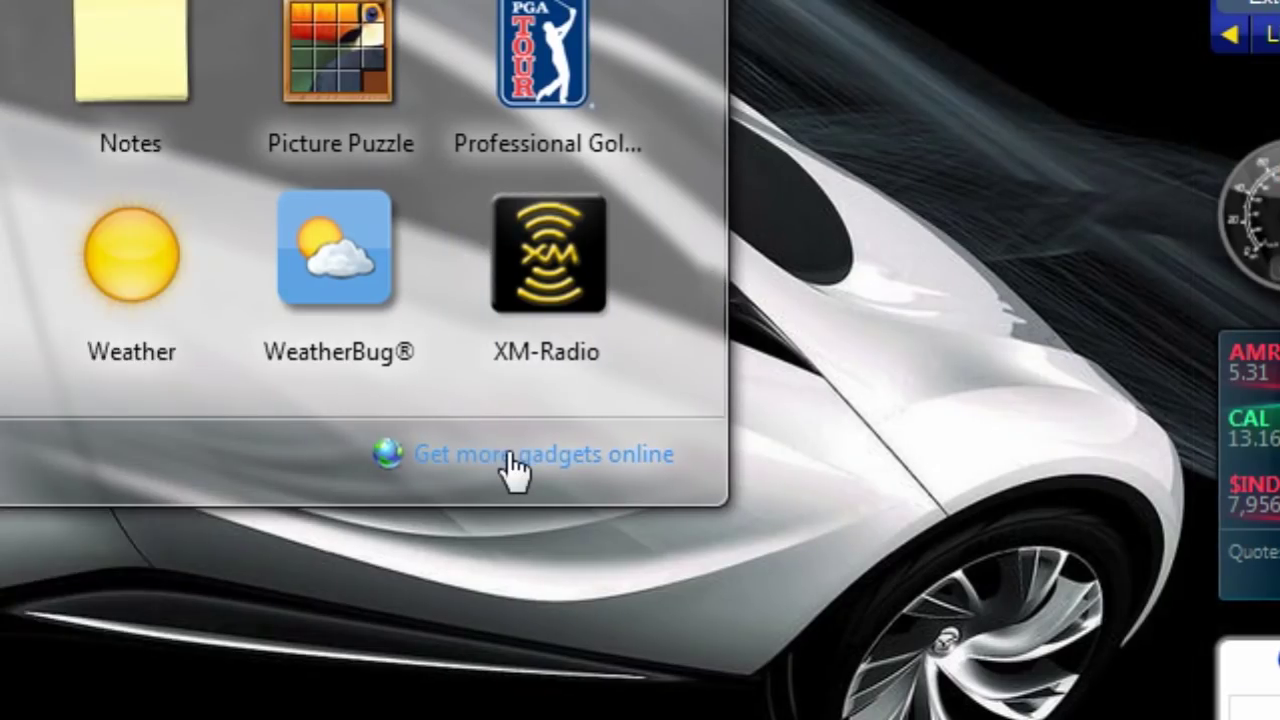
pyautogui.click(512, 456)
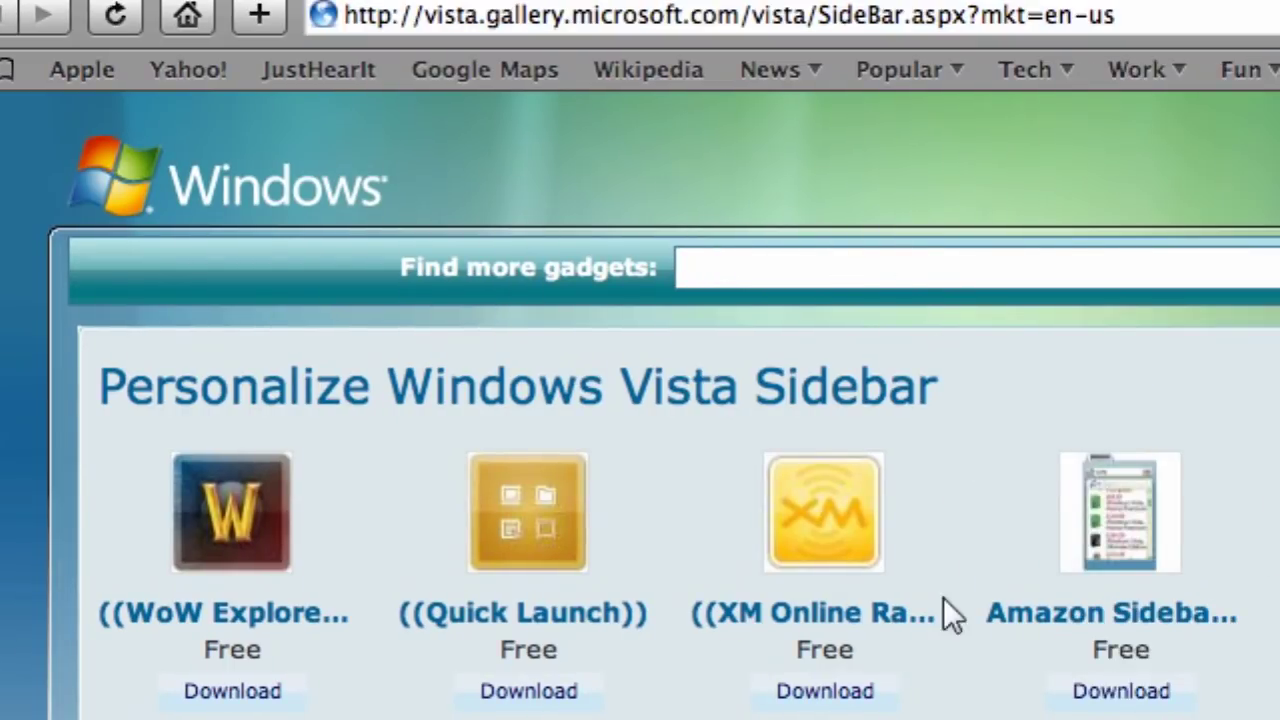
pyautogui.scroll(-5, 905, 540)
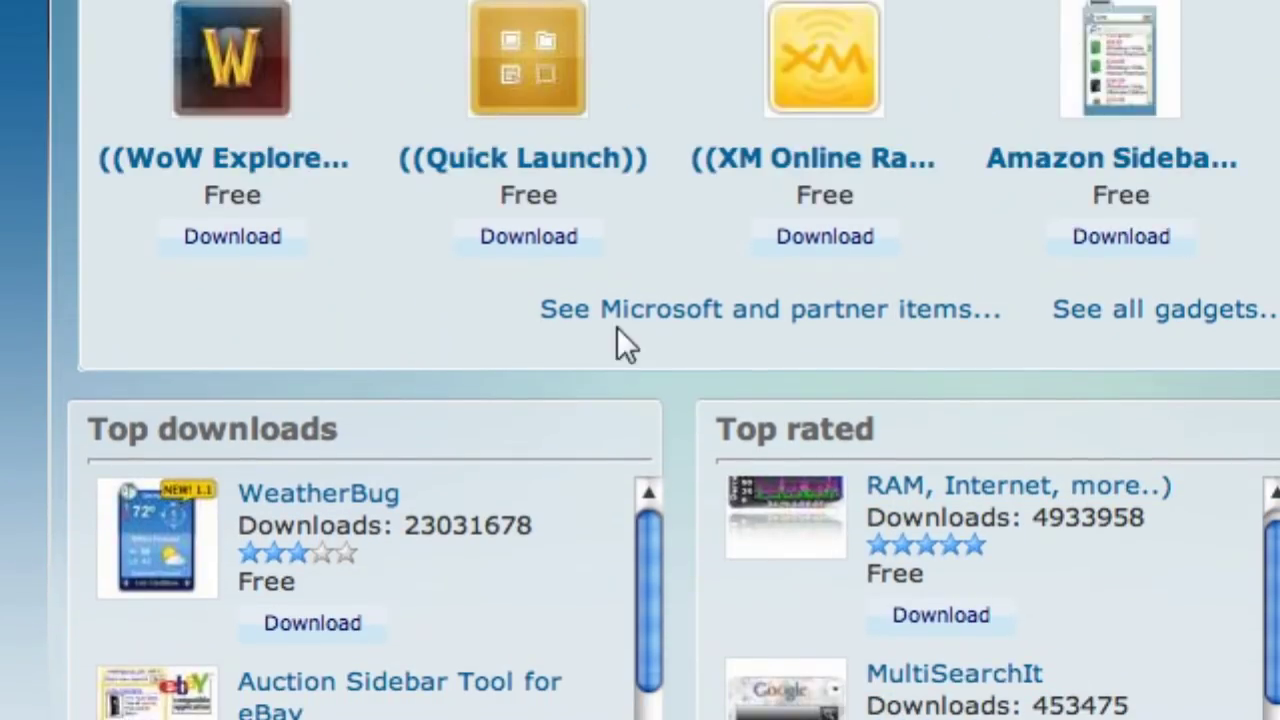
pyautogui.scroll(-2, 917, 371)
pyautogui.scroll(-2, 779, 447)
pyautogui.scroll(-3, 148, 372)
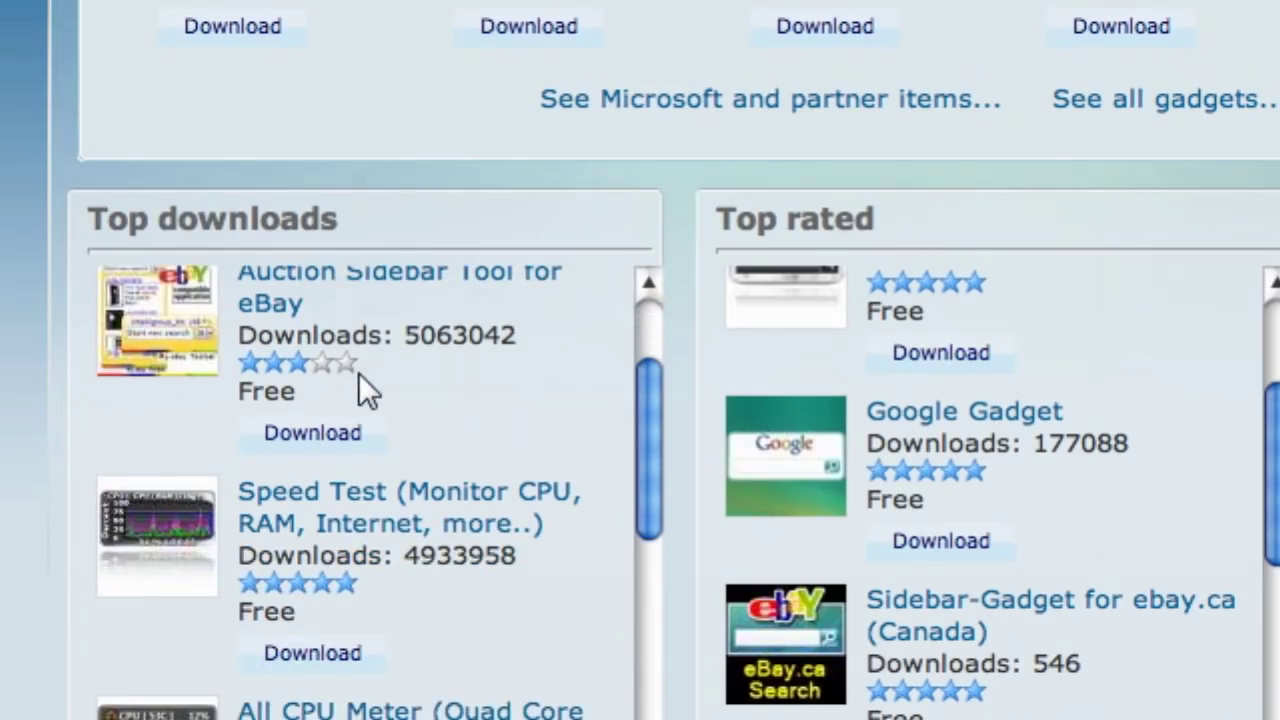
pyautogui.scroll(-2, 358, 372)
pyautogui.scroll(-4, 659, 457)
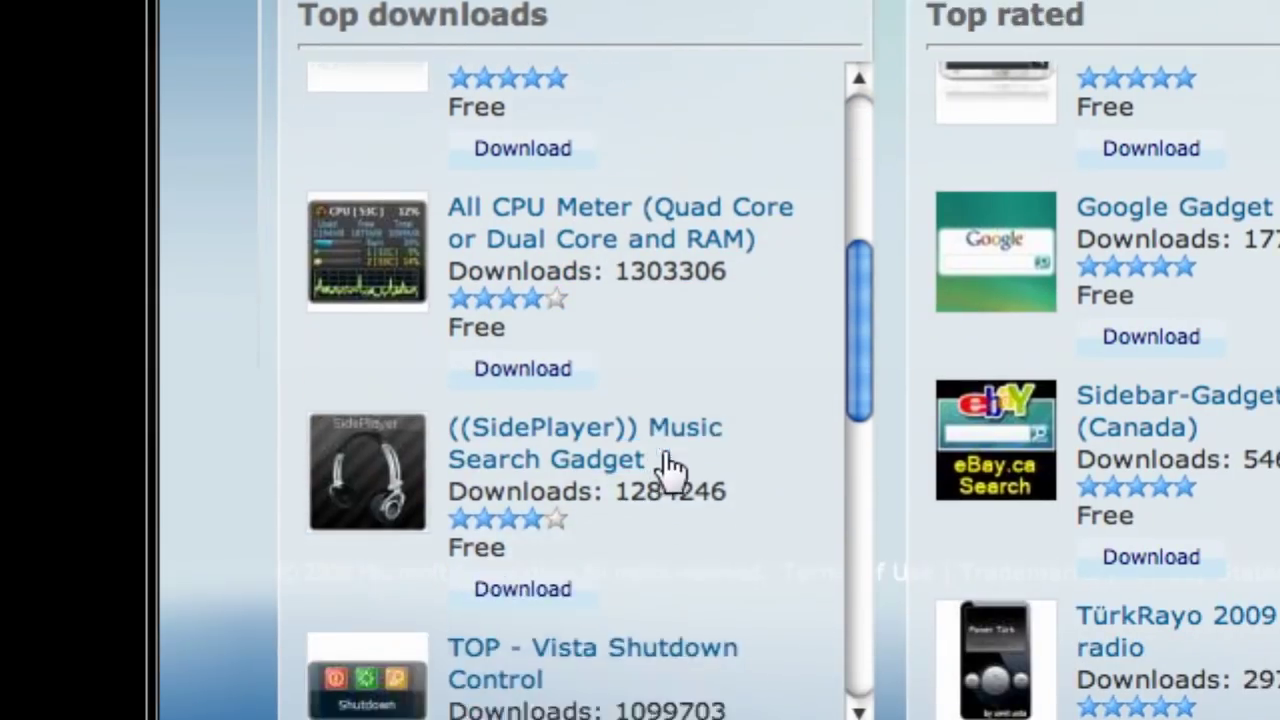
pyautogui.scroll(-1, 715, 405)
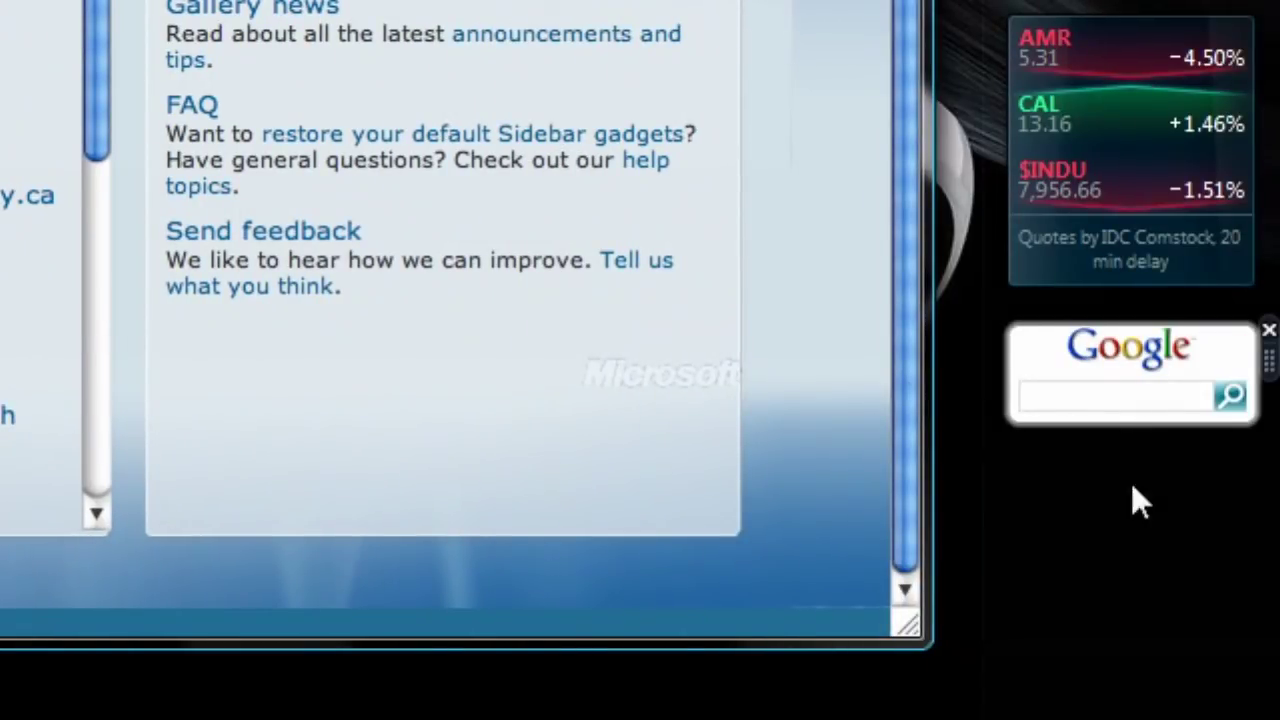
pyautogui.moveTo(1084, 305)
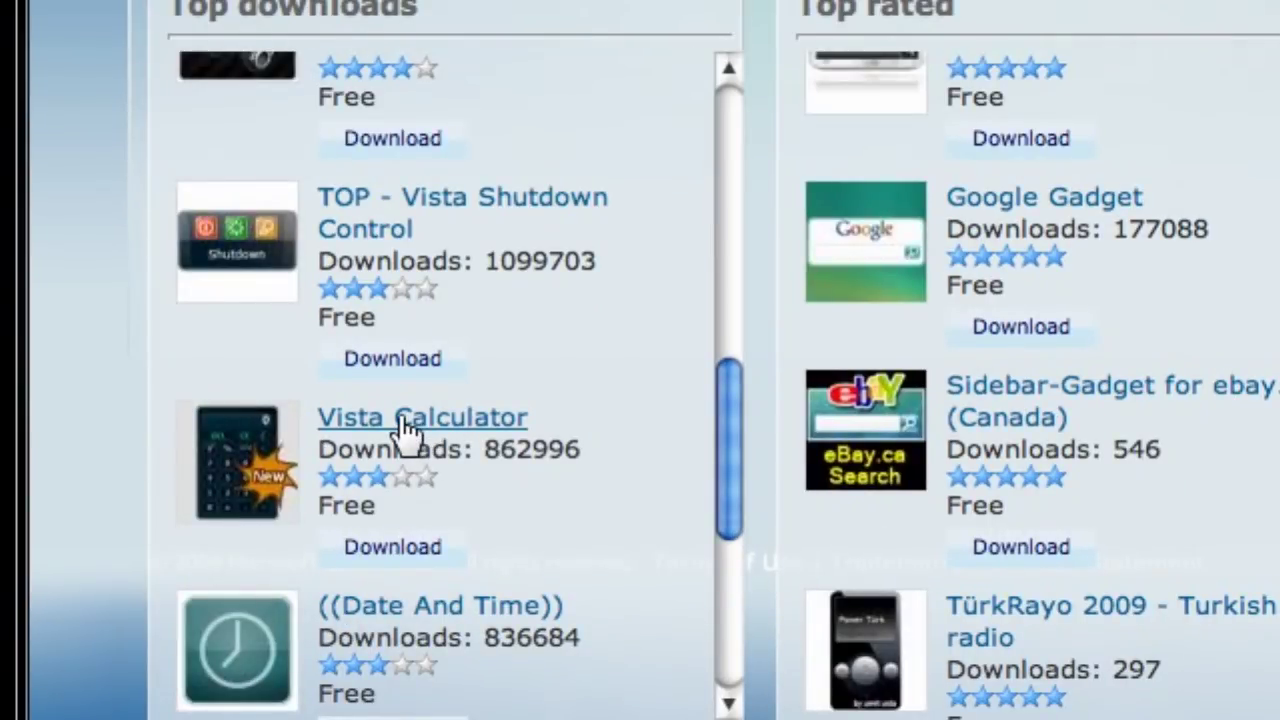
# Download and install the Vista Calculator gadget, accepting the security warnings, and close the download and browser windows.
pyautogui.click(405, 422)
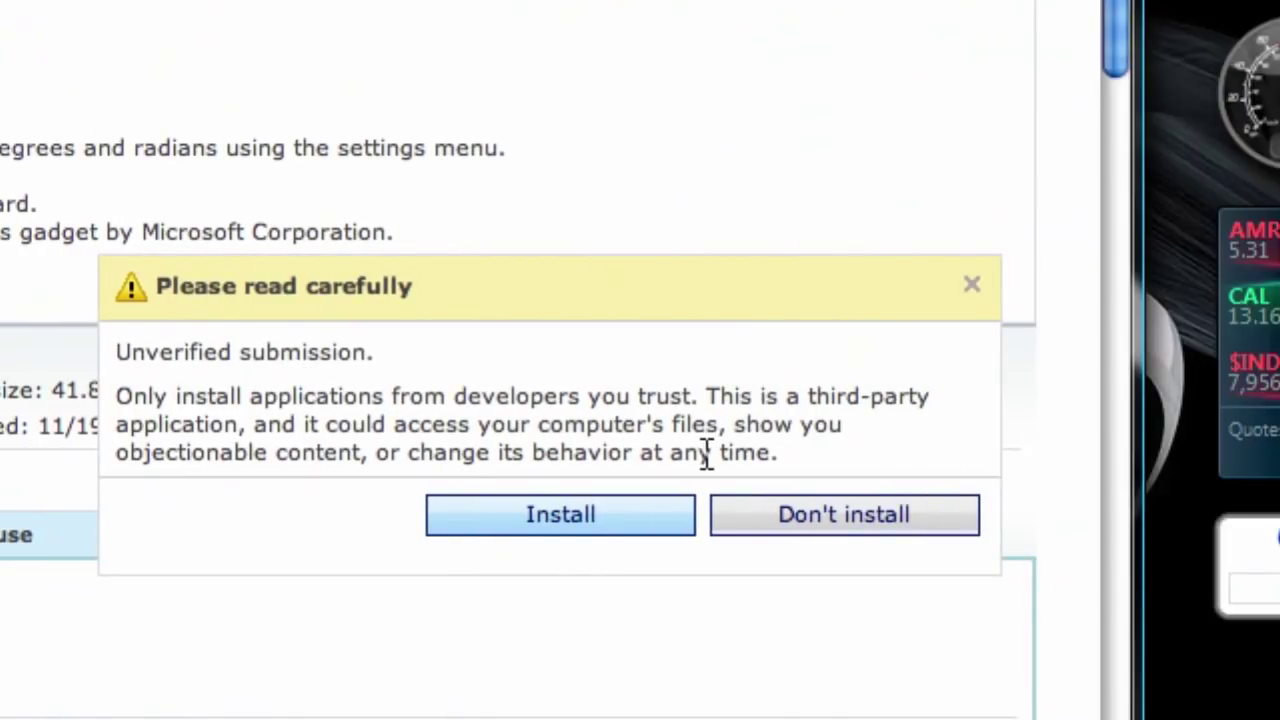
pyautogui.click(583, 515)
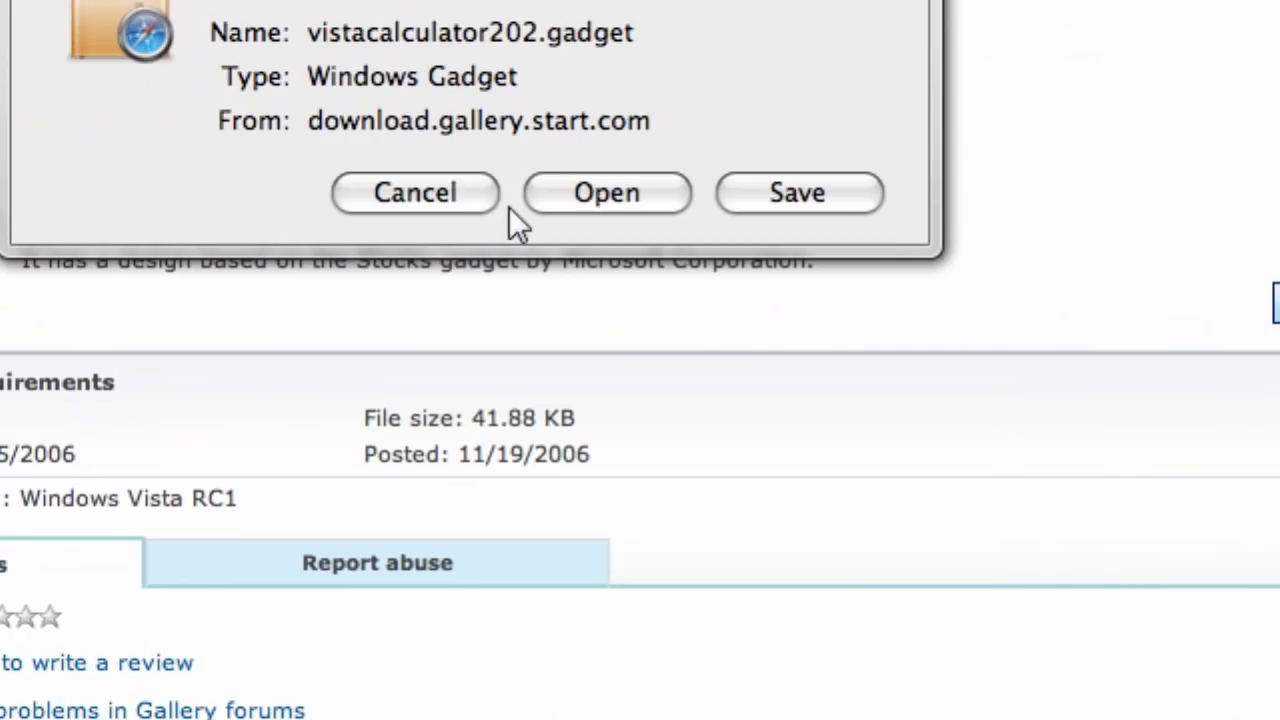
pyautogui.click(621, 195)
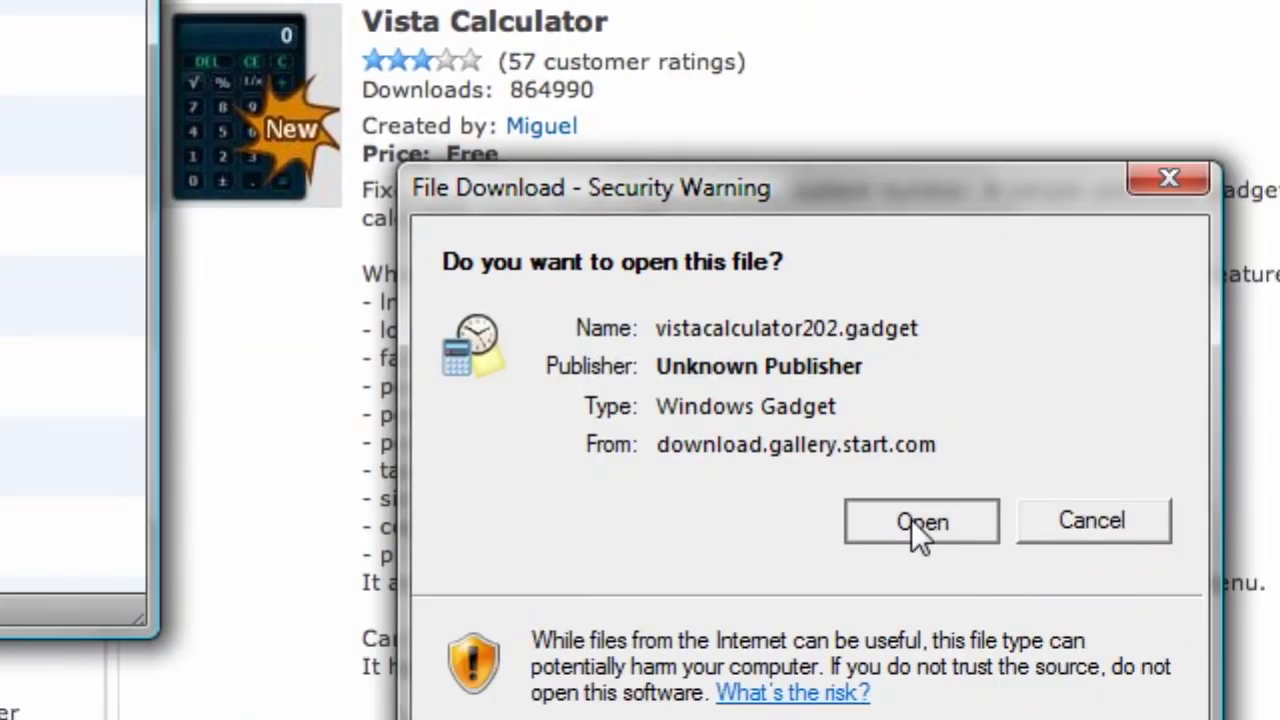
pyautogui.click(915, 521)
pyautogui.click(903, 482)
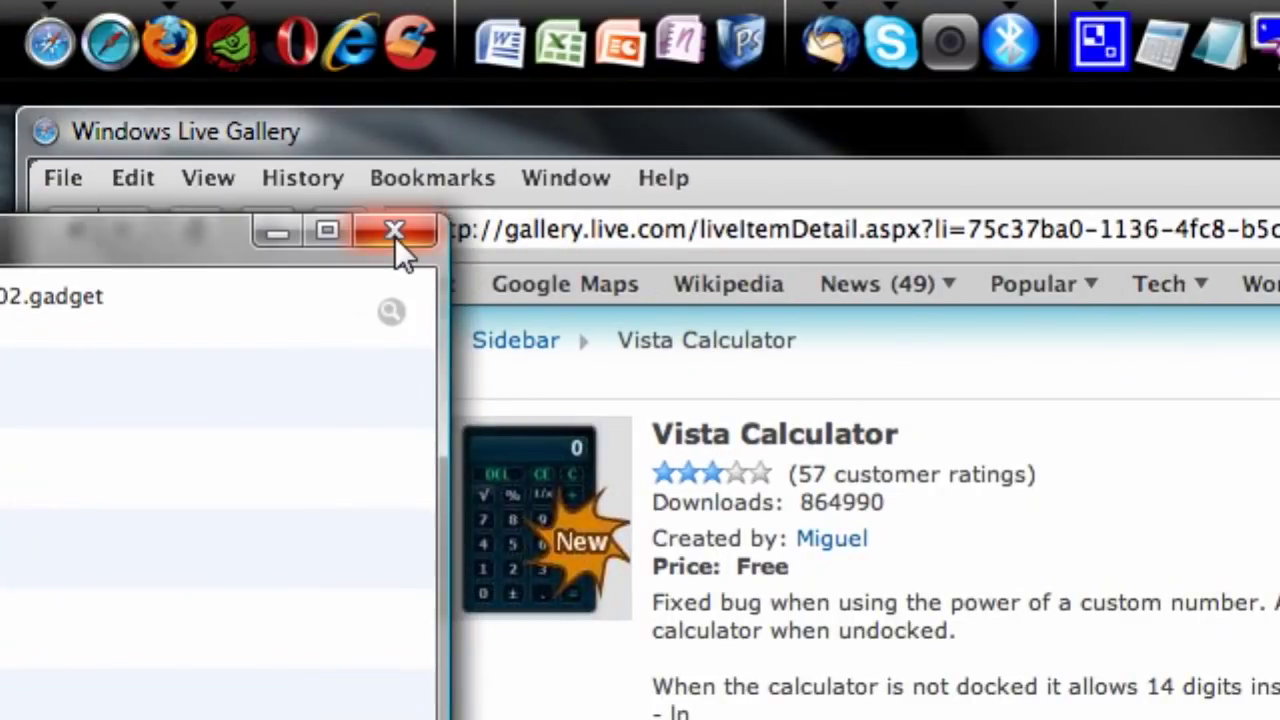
pyautogui.click(5, 230)
pyautogui.click(885, 126)
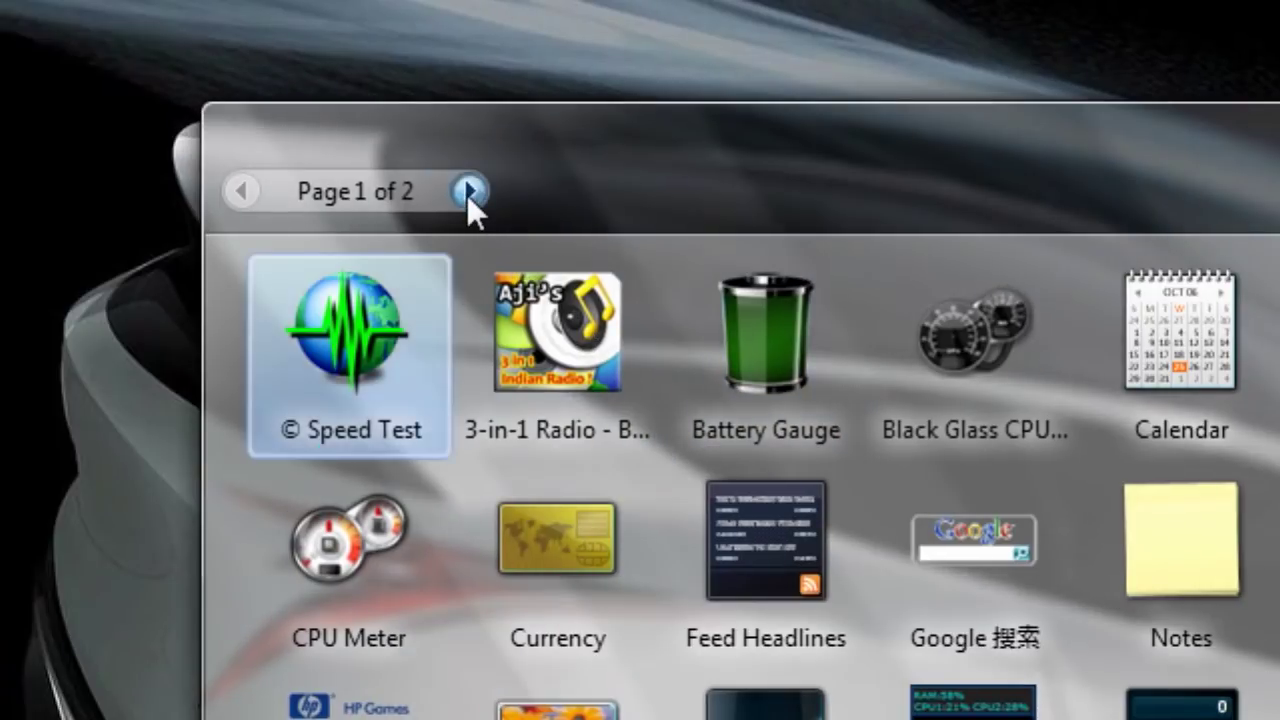
# Check both pages of the installed gadget gallery and close it.
pyautogui.click(468, 193)
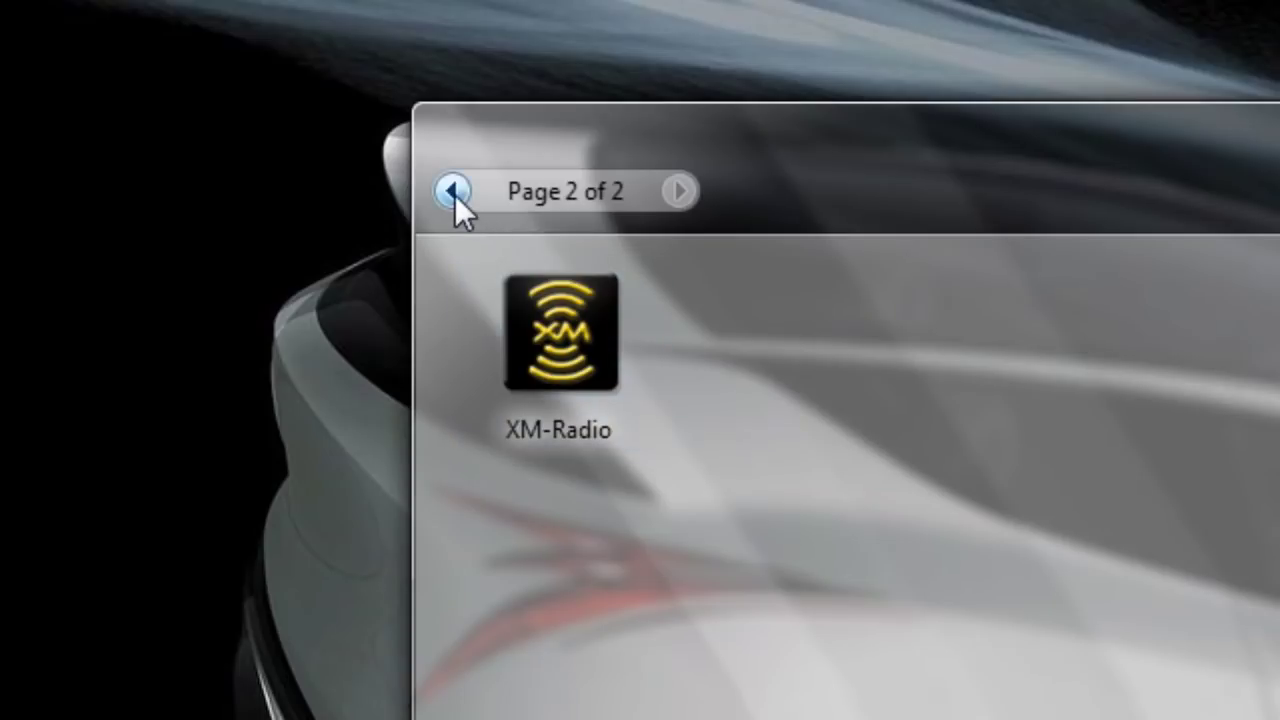
pyautogui.click(455, 195)
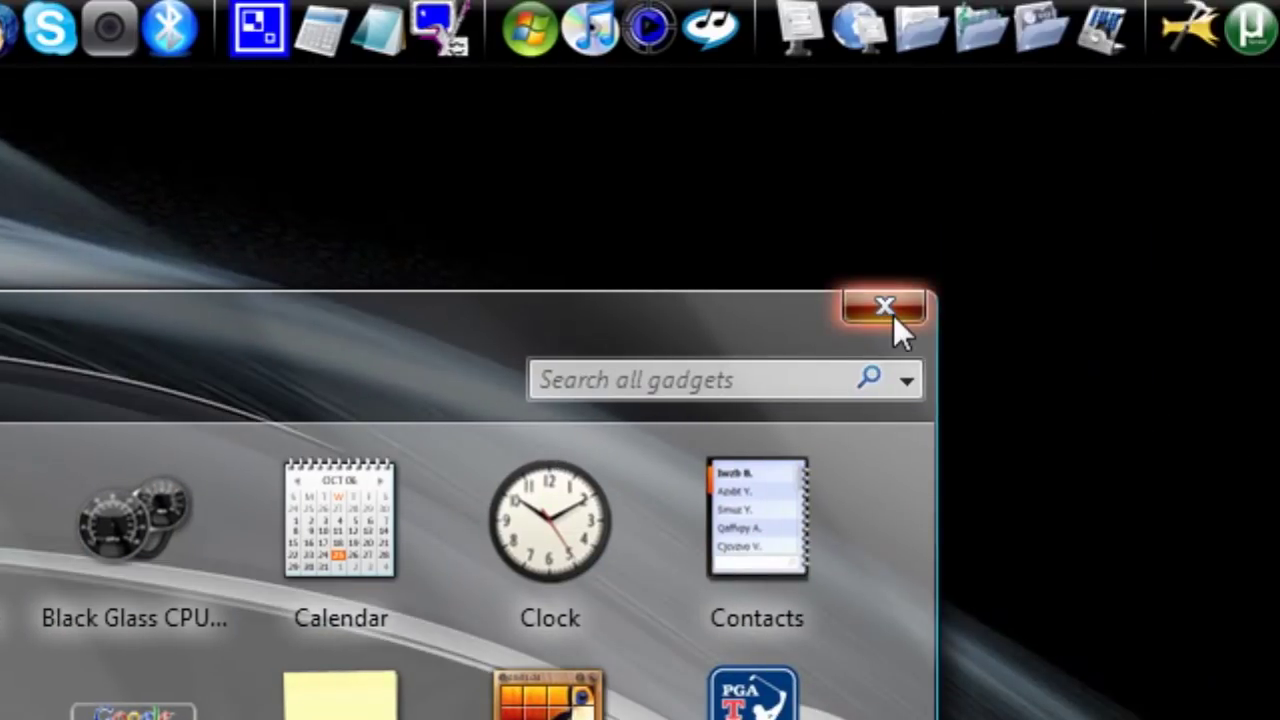
pyautogui.click(1095, 308)
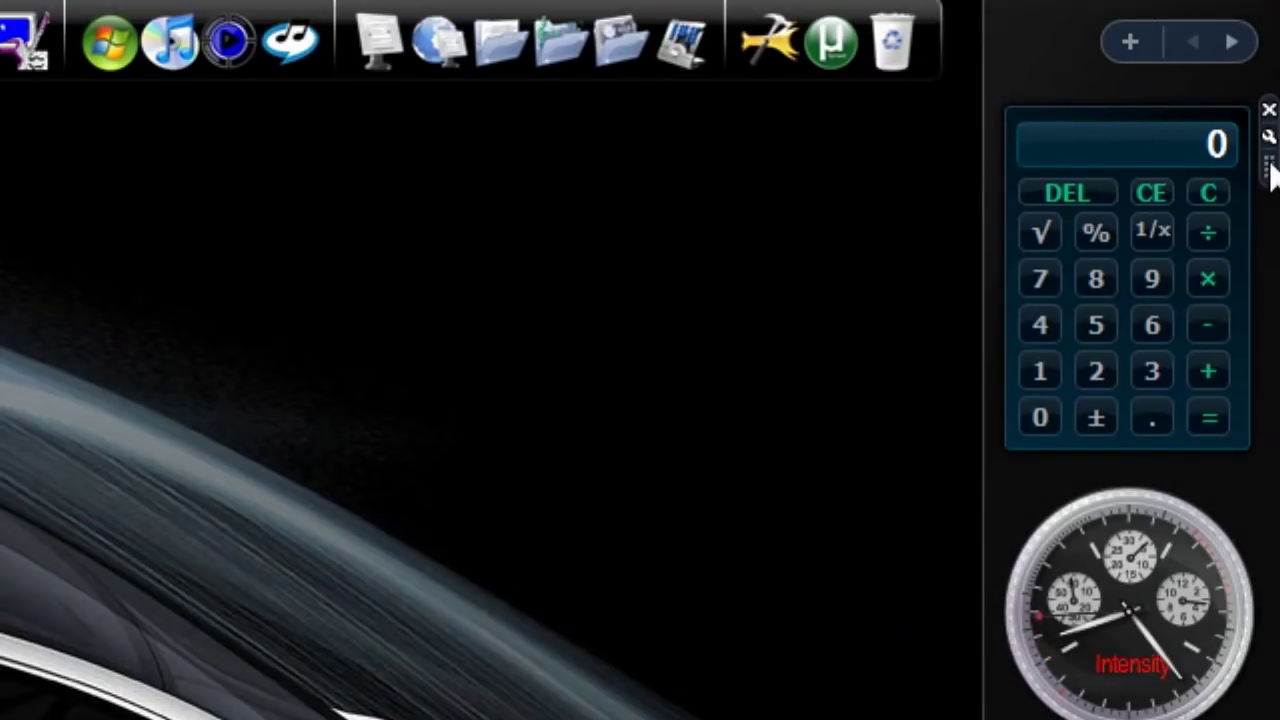
# Move the Vista Calculator gadget below the stocks gadget on the sidebar and undock it onto the desktop.
pyautogui.moveTo(1267, 175); pyautogui.dragTo(783, 655)
pyautogui.moveTo(783, 455); pyautogui.dragTo(1185, 400)
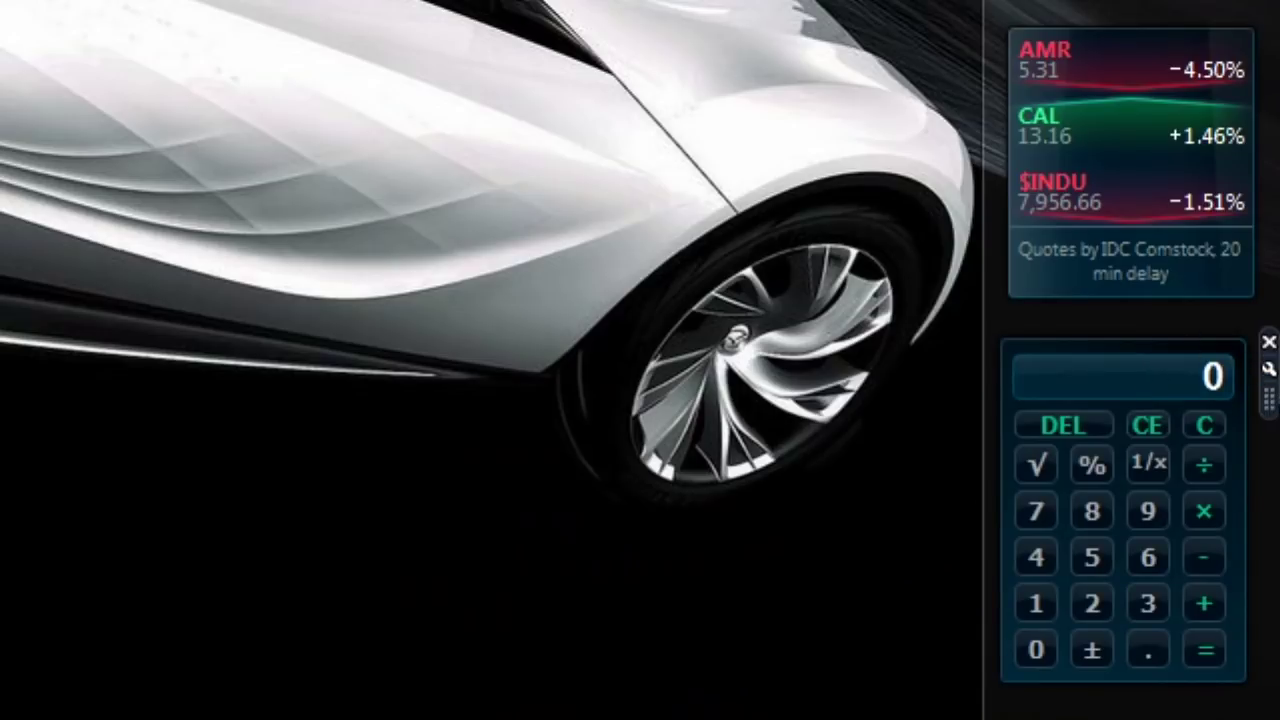
pyautogui.moveTo(1270, 405); pyautogui.dragTo(700, 207)
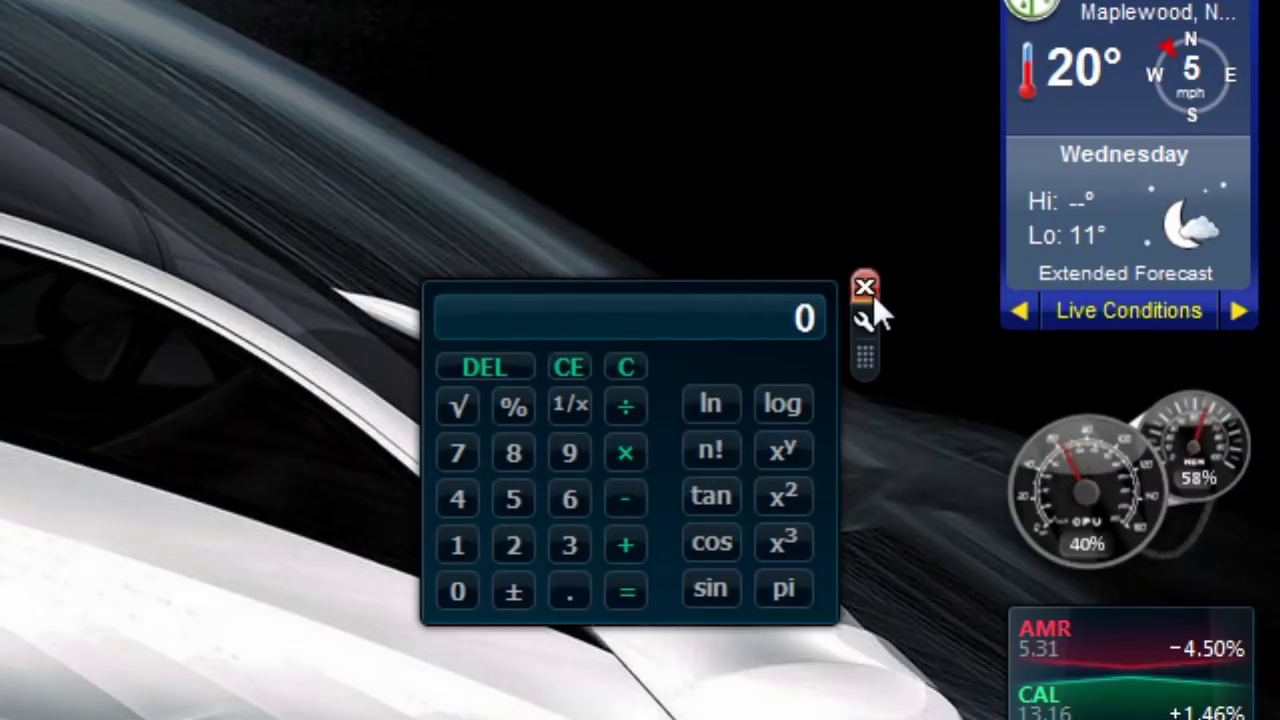
# Confirm Degrees for the Vista Calculator's results in its options and remove the gadget from the desktop.
pyautogui.click(865, 317)
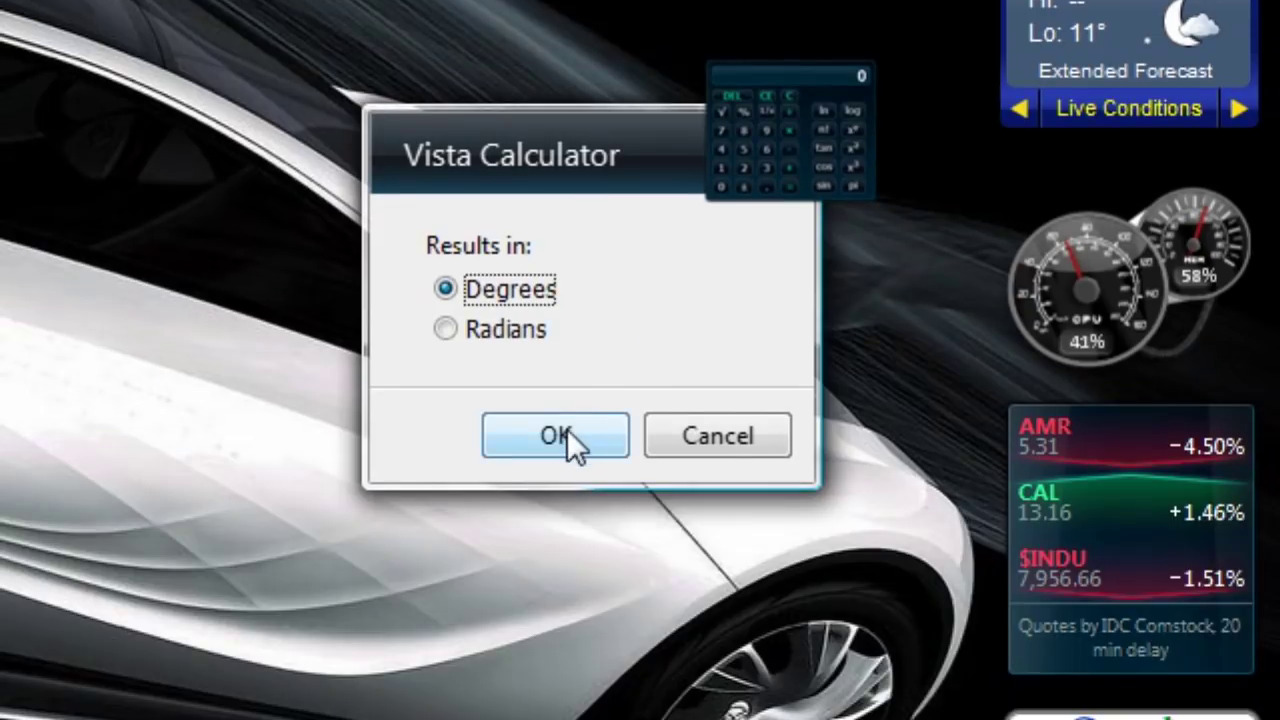
pyautogui.click(556, 638)
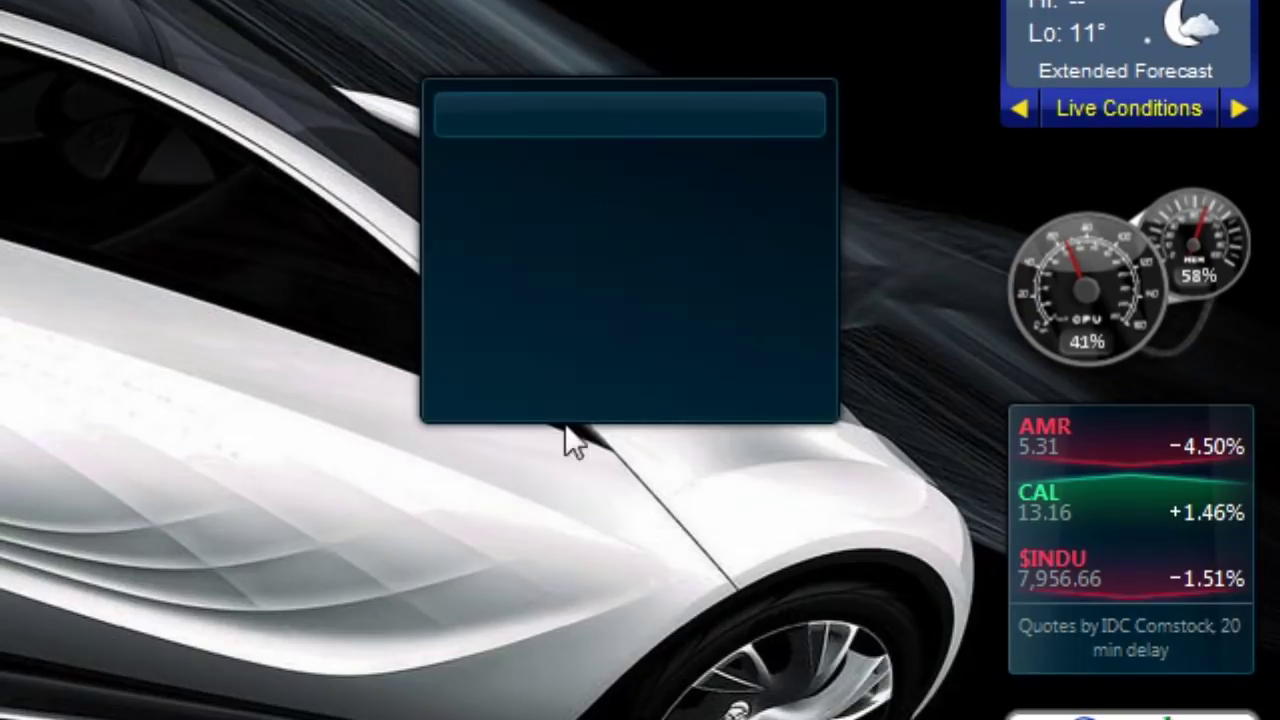
pyautogui.click(862, 280)
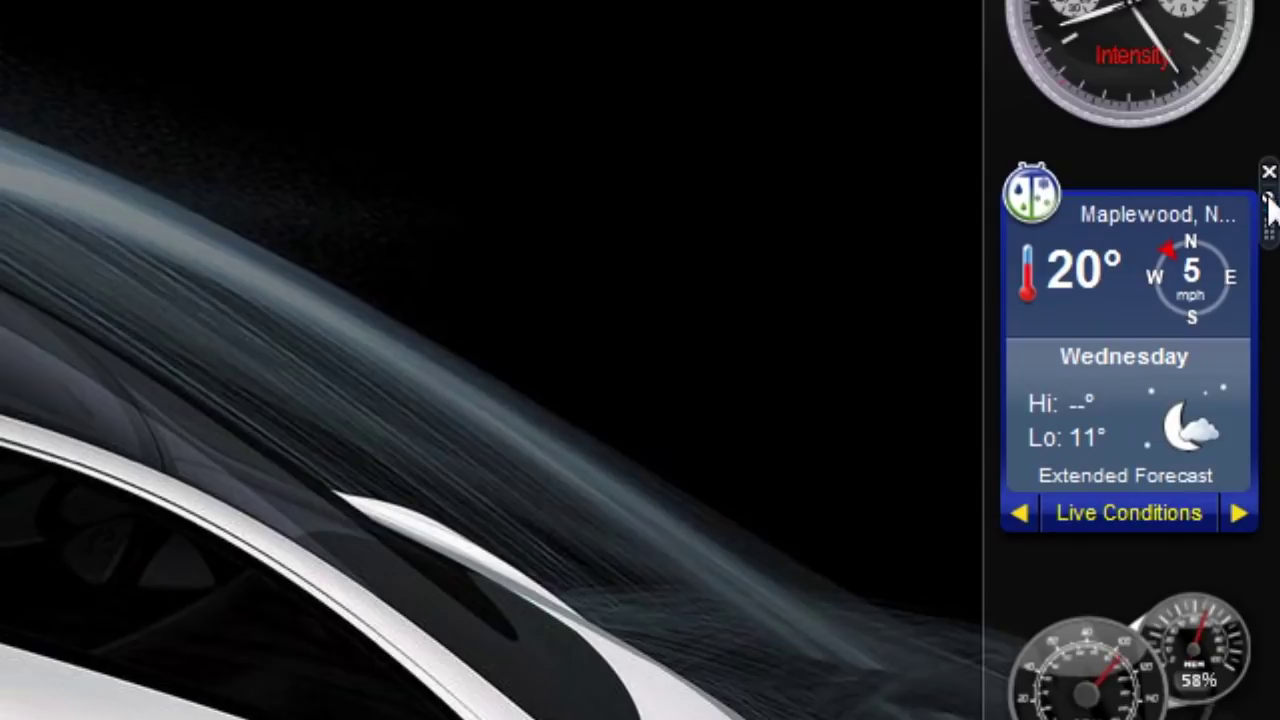
# Open the WeatherBug gadget's options and its extended forecast.
pyautogui.click(1268, 200)
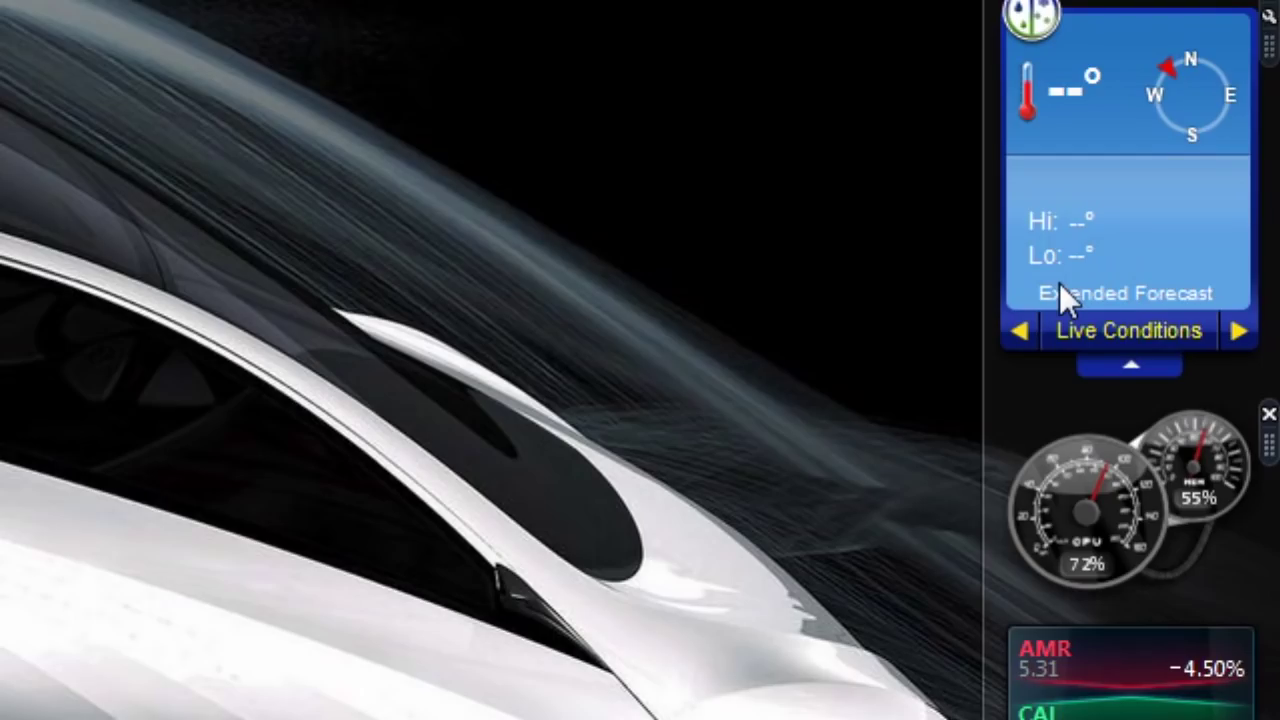
pyautogui.click(1062, 290)
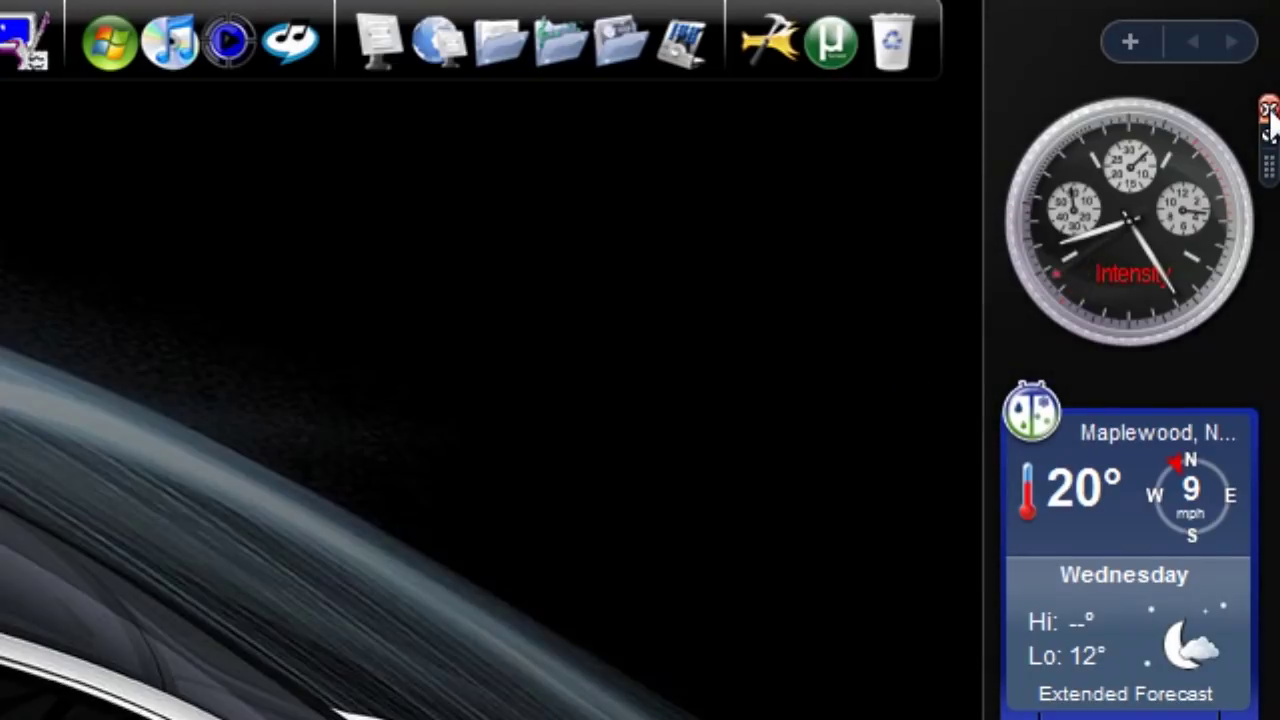
# Uninstall the Professional Golf (PGA Tour) gadget from the gadget gallery and close the gallery.
pyautogui.click(1135, 46)
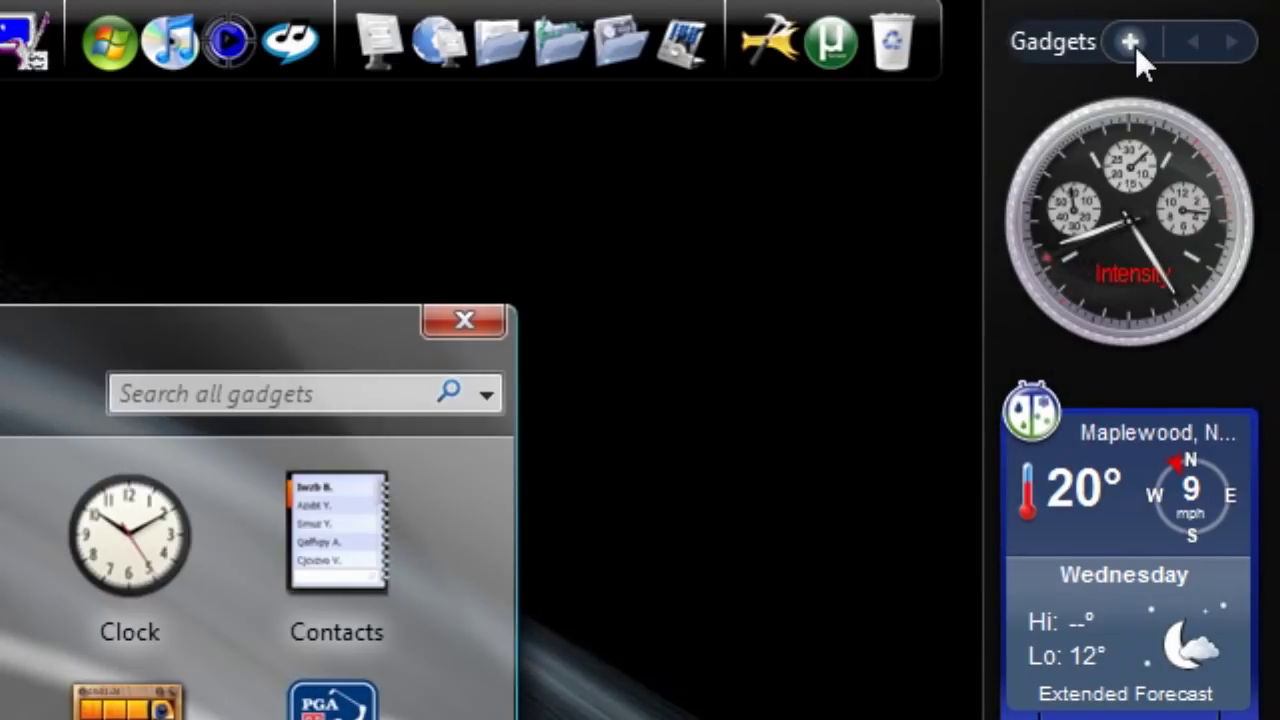
pyautogui.rightClick(503, 527)
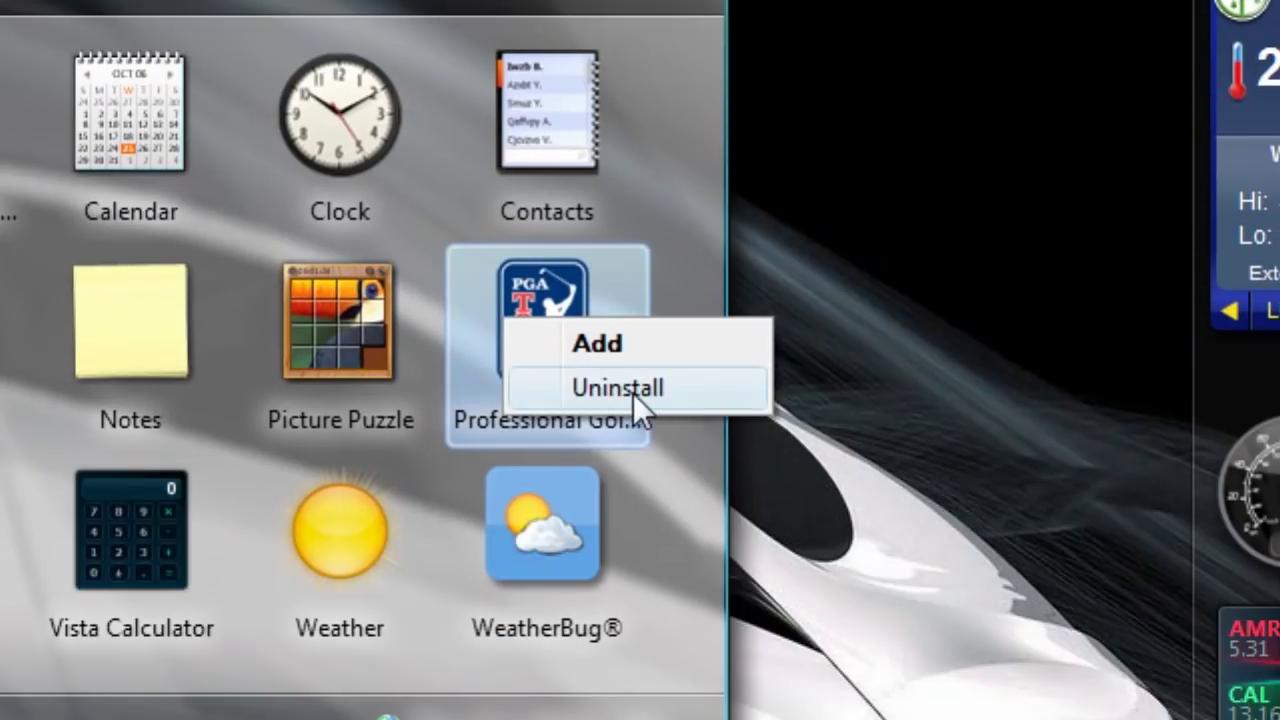
pyautogui.click(633, 390)
pyautogui.click(31, 497)
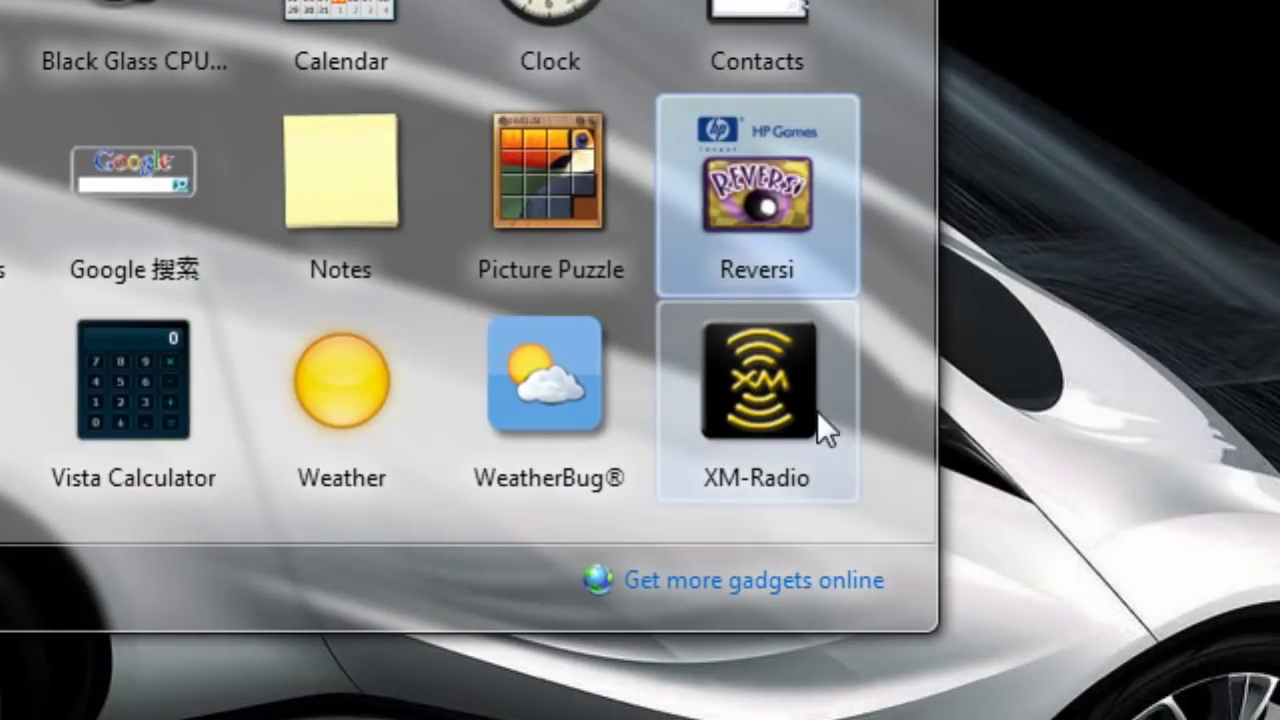
pyautogui.click(779, 401)
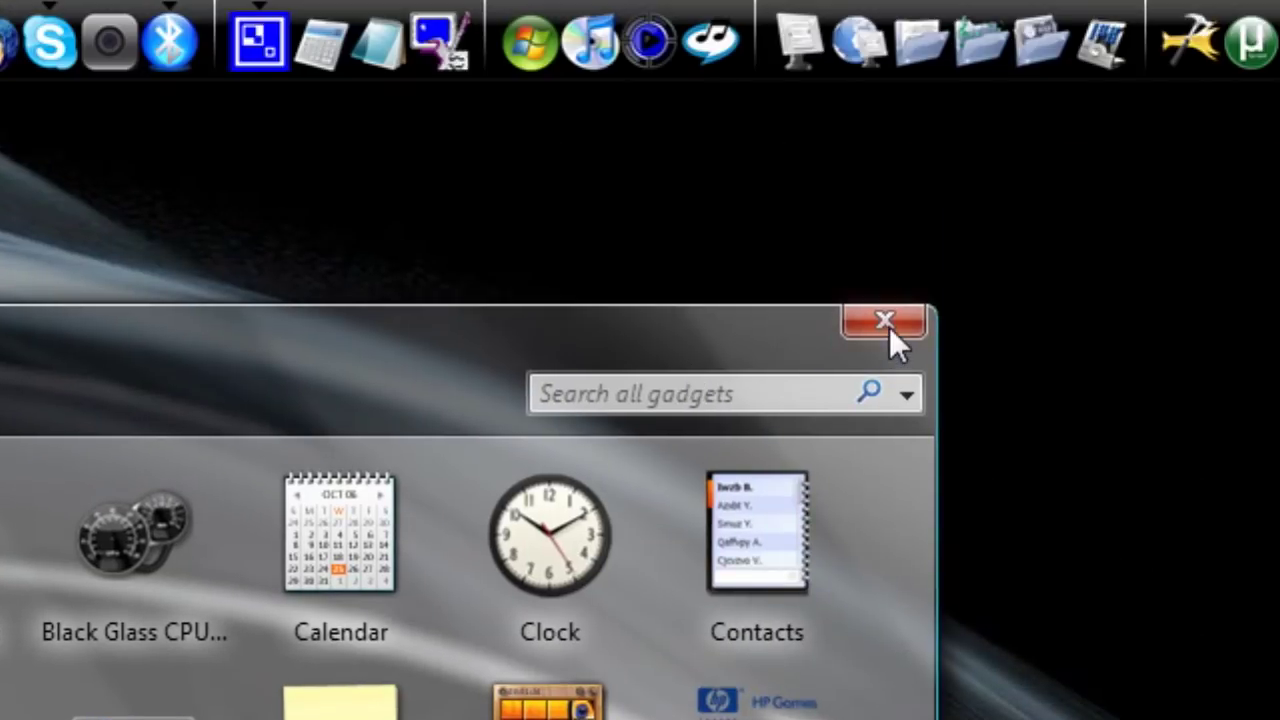
pyautogui.click(889, 327)
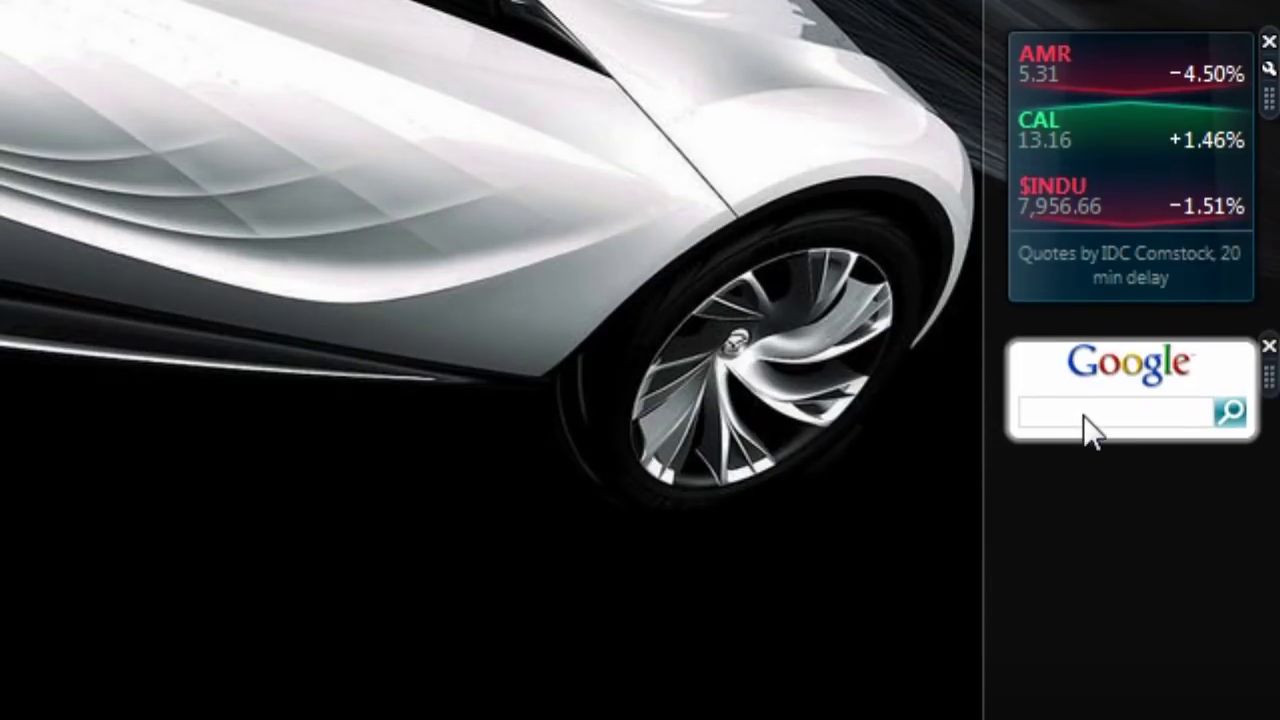
# Search the web for "blah" from the Google sidebar gadget and open the Wikipedia article on Blah.
pyautogui.click(1084, 416)
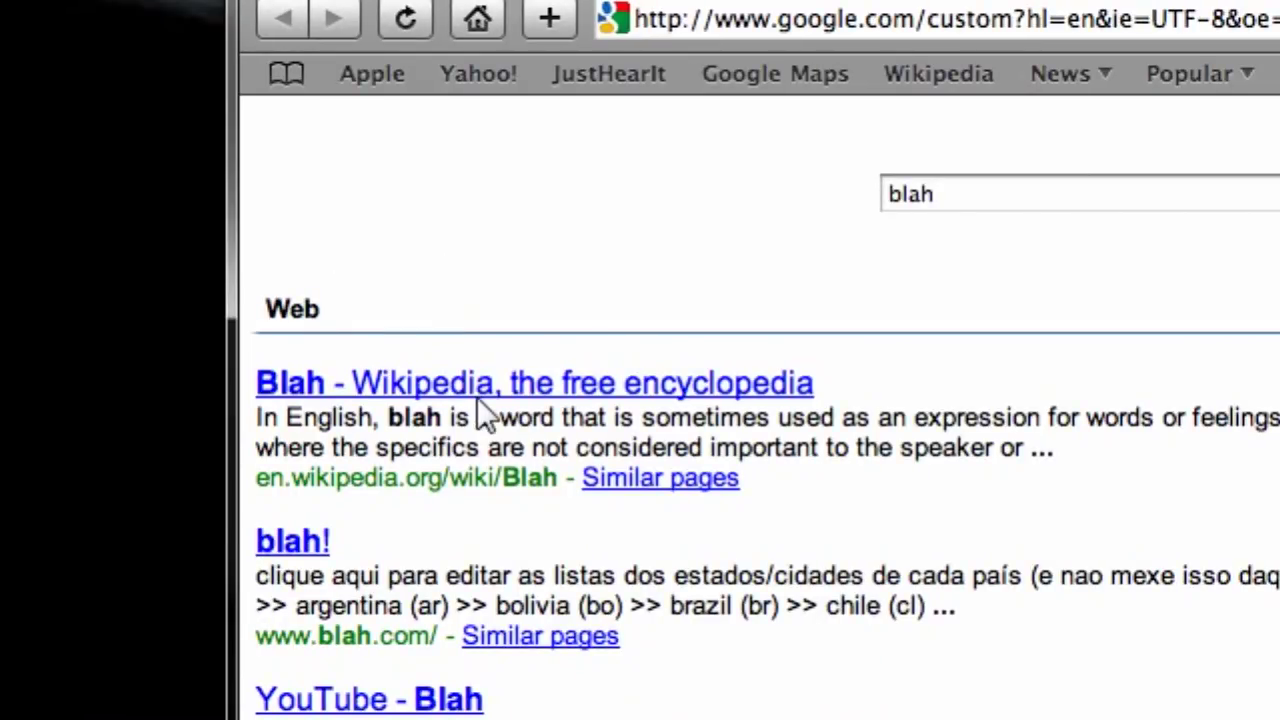
pyautogui.click(483, 390)
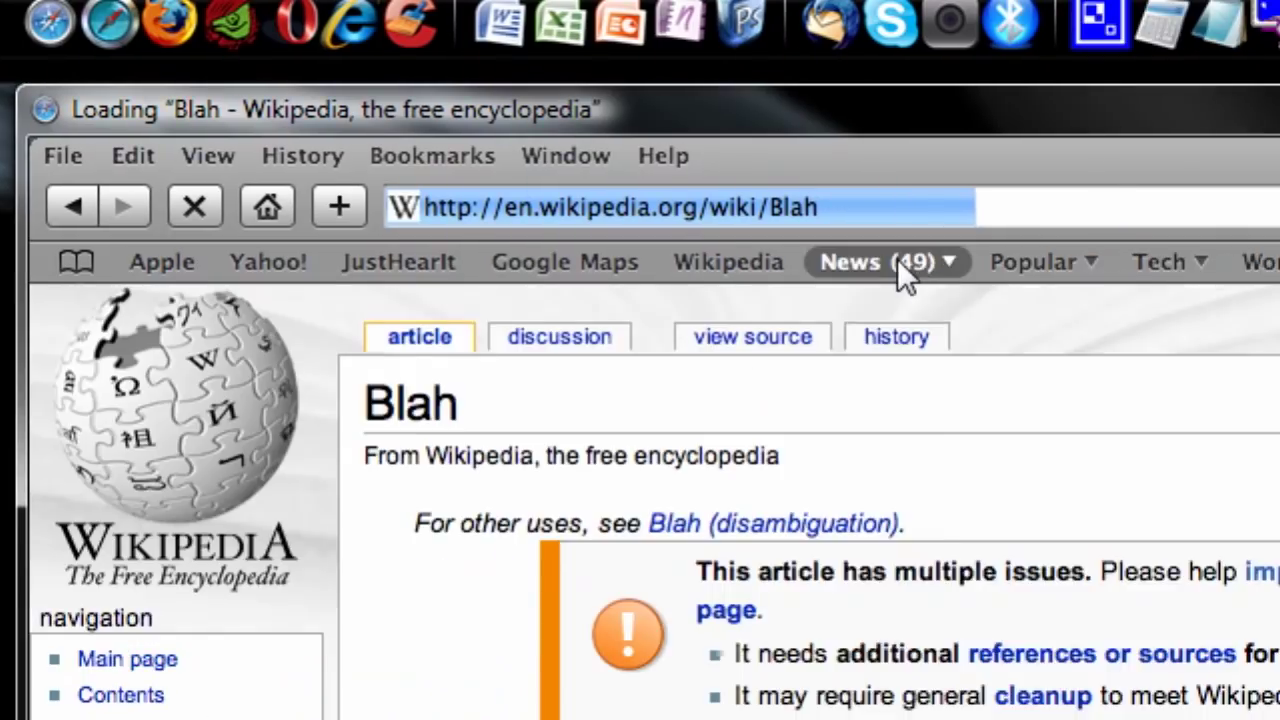
# Open the RSS articles from the browser's News bookmarks.
pyautogui.click(897, 265)
pyautogui.click(939, 383)
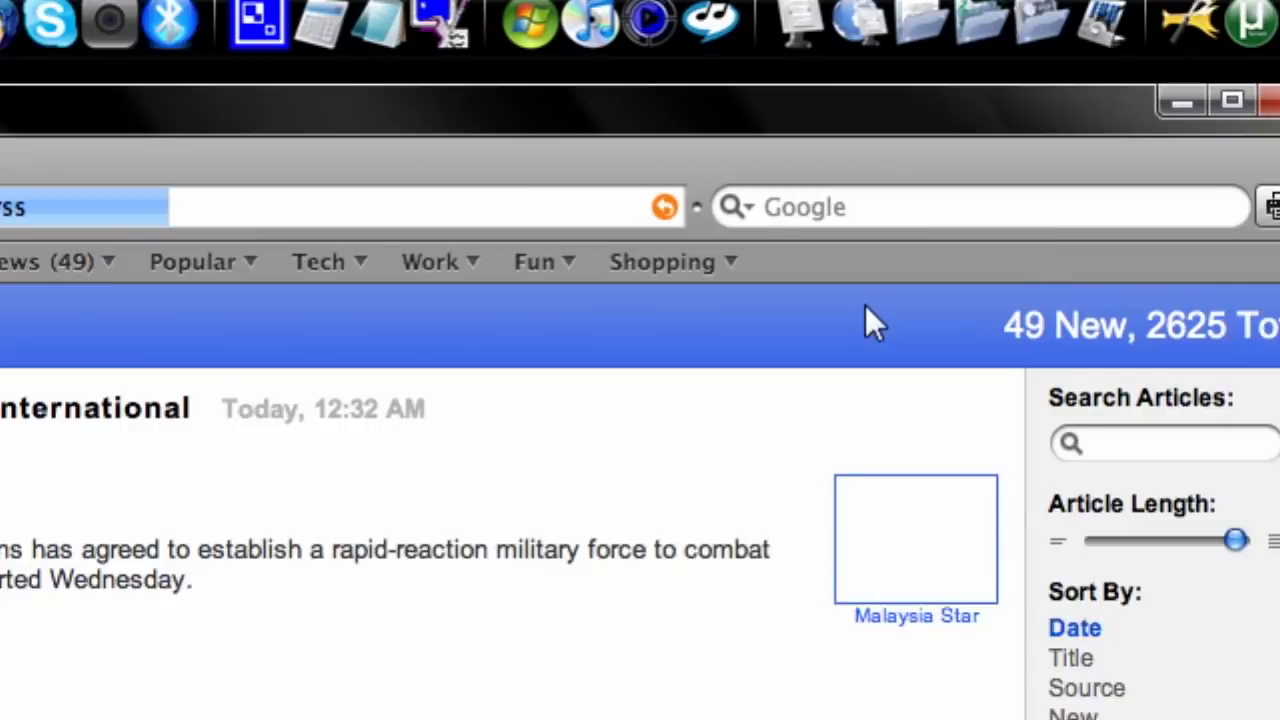